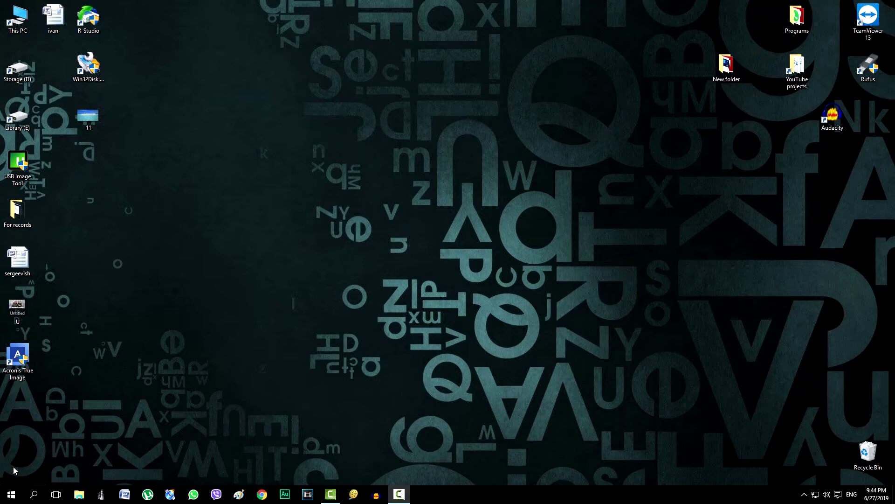
Uninstall µTorrent from Control Panel's installed programs list and confirm its removal.
right_click(15, 495)
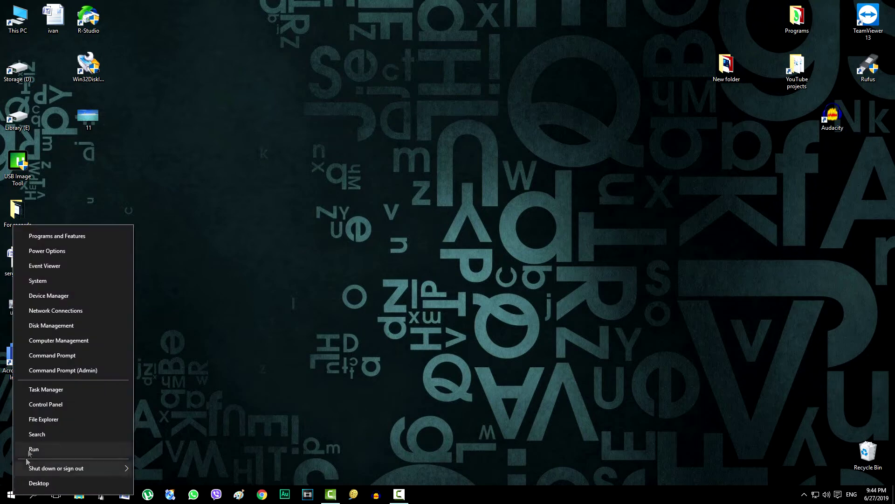
click(43, 405)
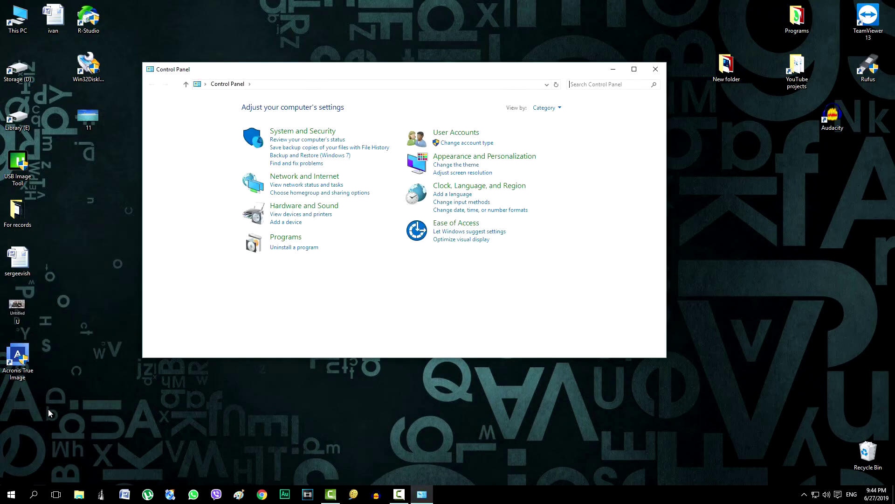
click(295, 250)
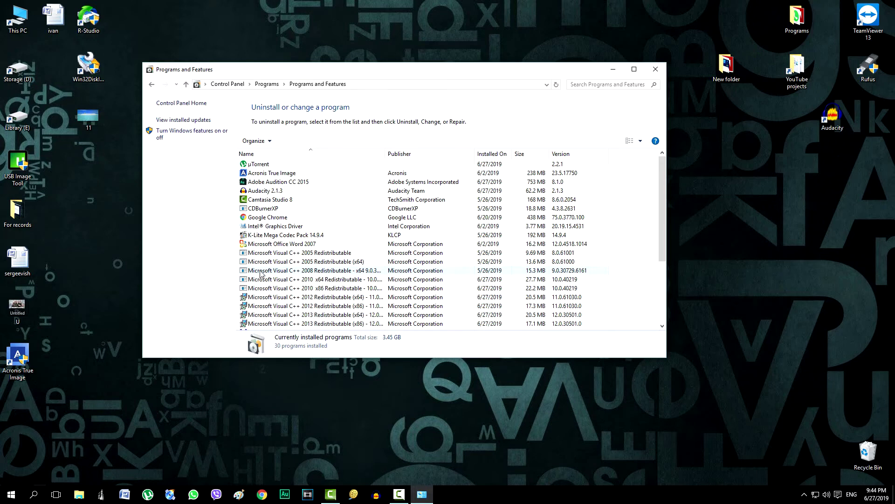
click(266, 166)
click(288, 143)
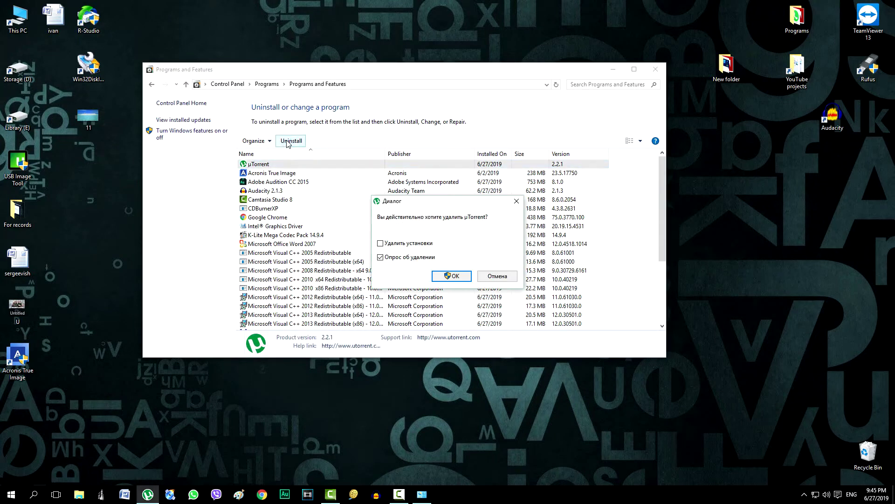
click(449, 277)
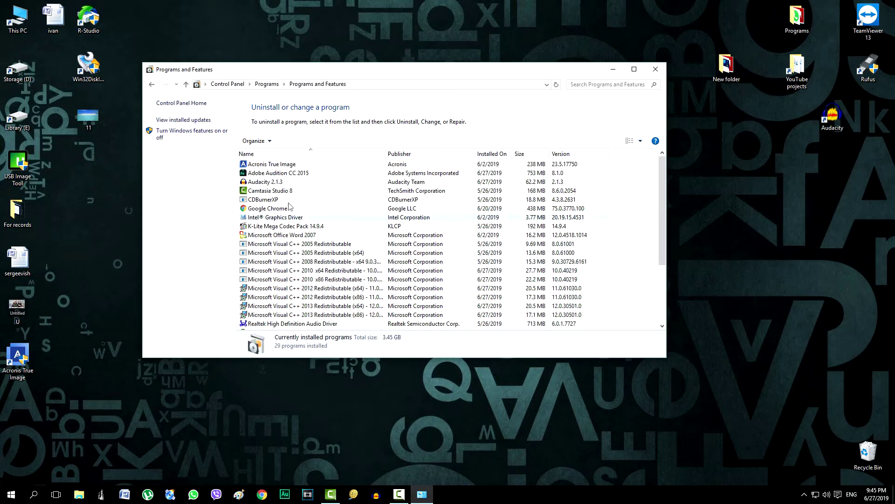
Uninstall Adobe Audition CC 2015 and close the completion notice.
click(283, 173)
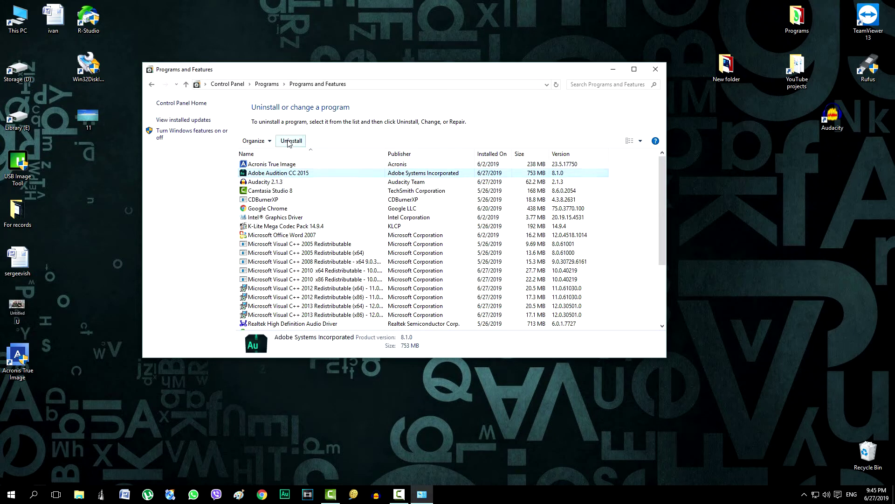
click(290, 140)
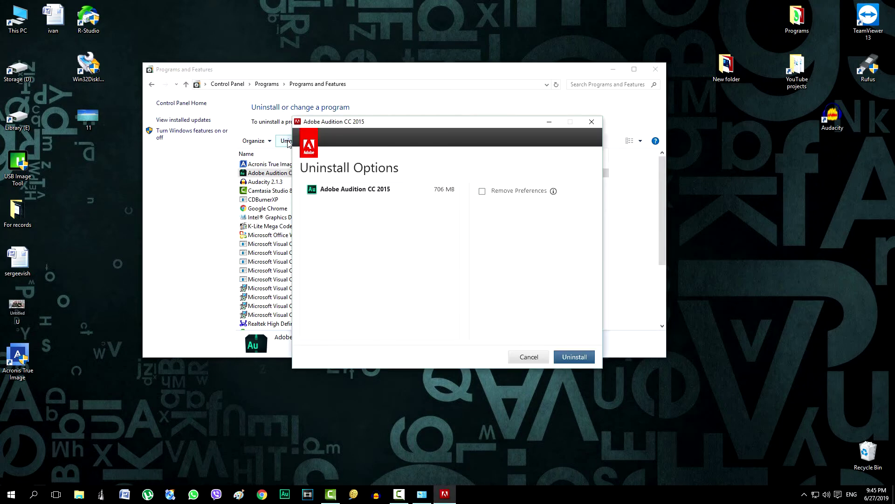
click(581, 357)
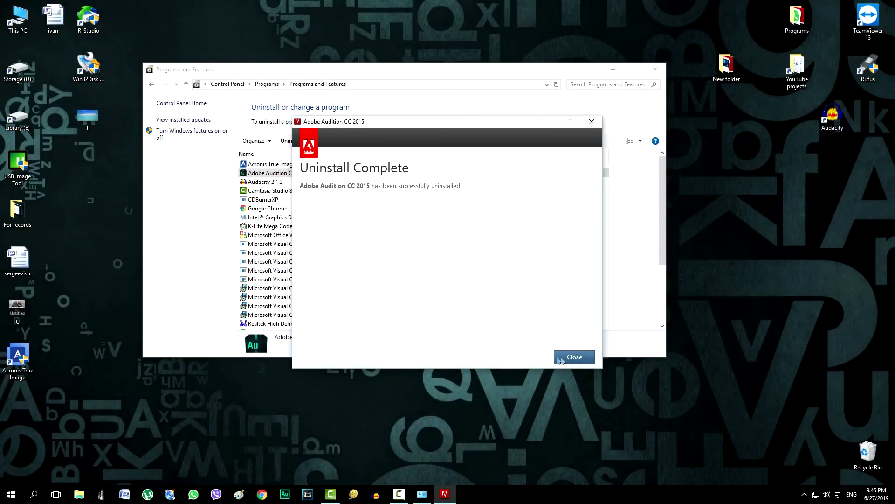
click(570, 356)
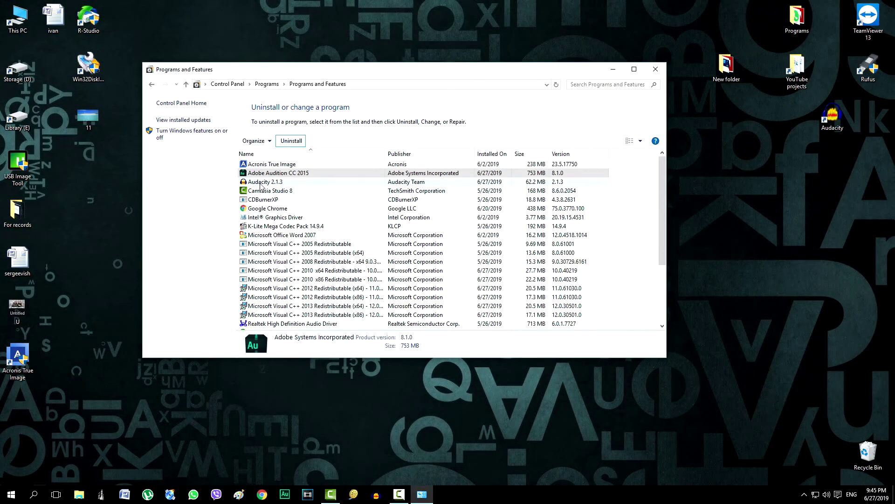
Completely uninstall Audacity 2.1.3, then select Google Chrome in the programs list.
click(291, 140)
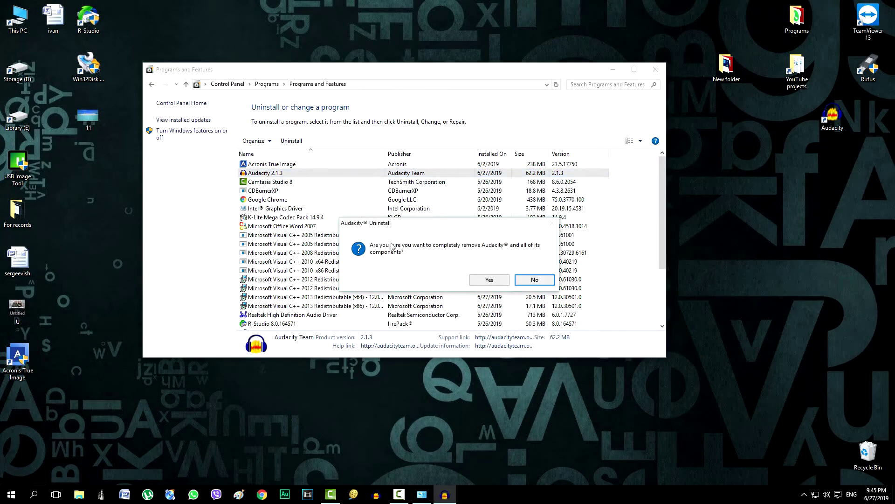
click(489, 280)
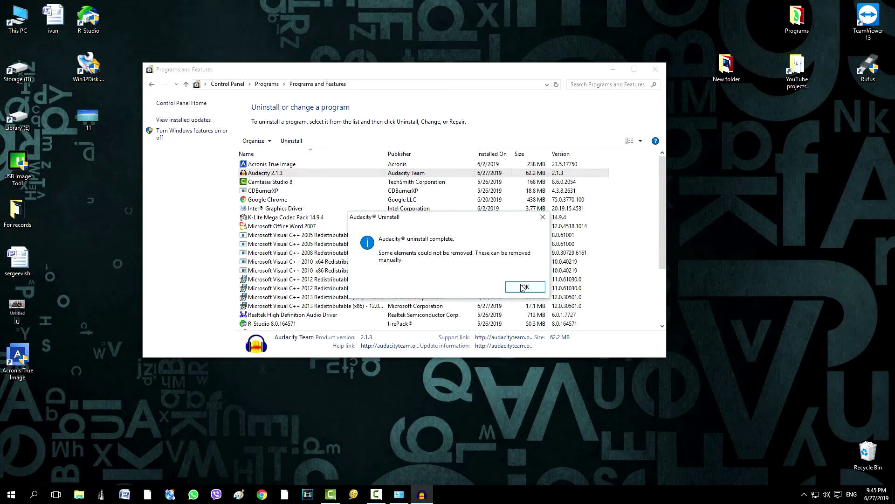
click(522, 287)
click(276, 192)
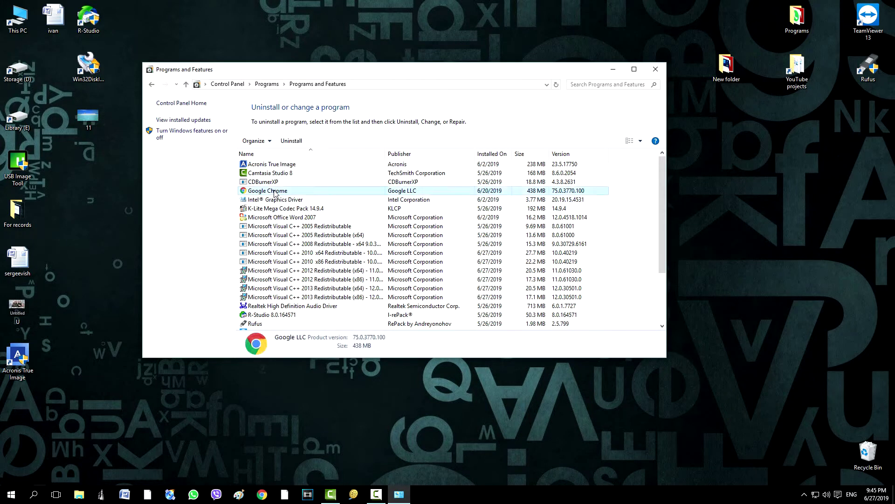
Remove Google Chrome, confirming with Удалить, and close the survey page that opens.
click(290, 142)
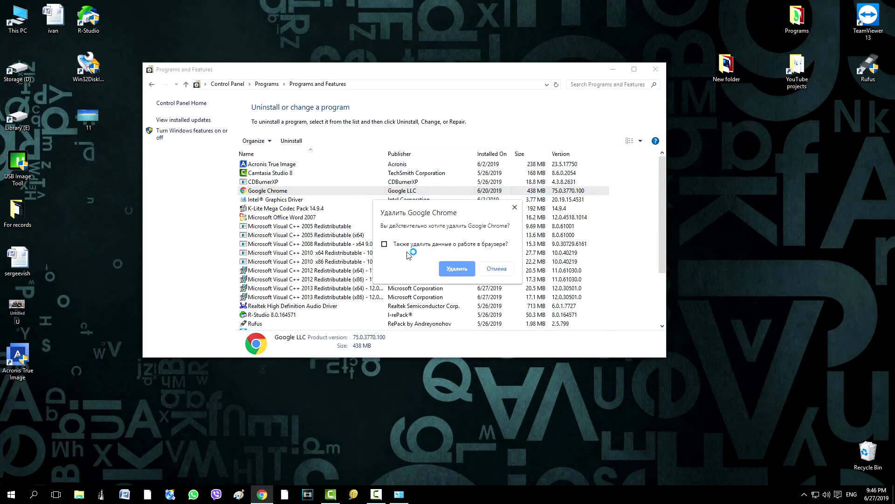
click(456, 269)
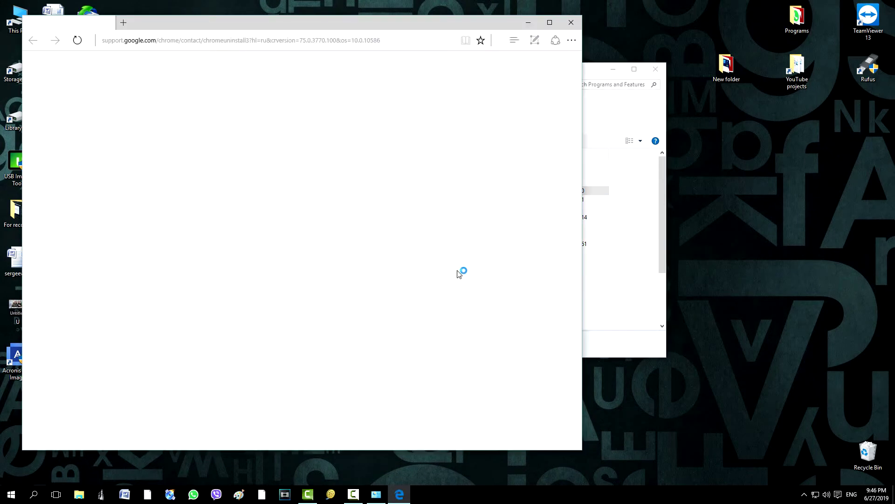
click(571, 23)
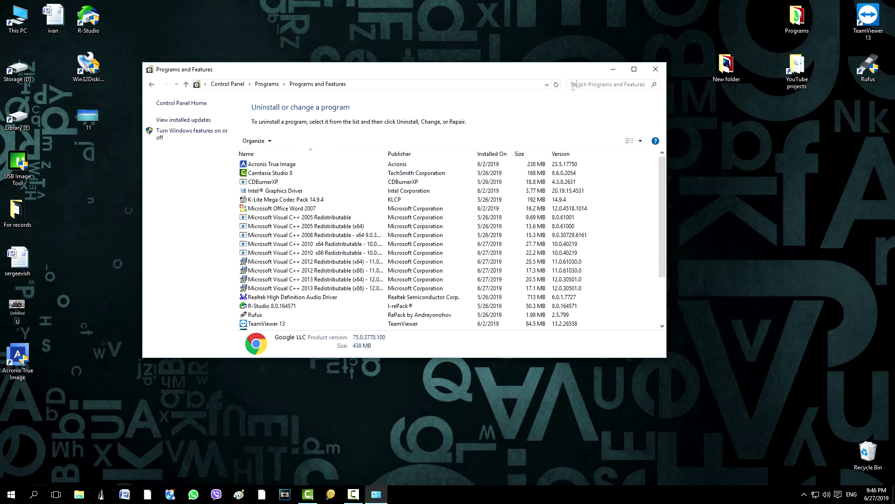
Close Programs and Features, then delete the left-side and top-right desktop icons.
click(656, 69)
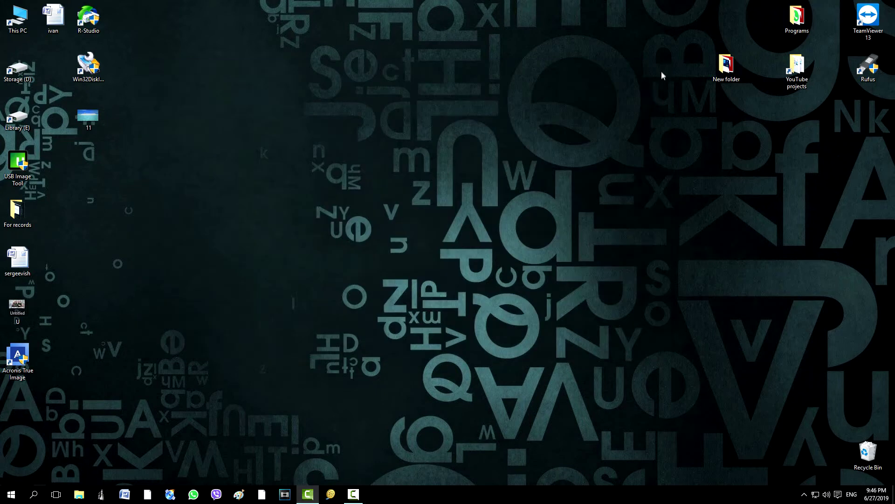
drag(133, 2, 2, 401)
right_click(11, 363)
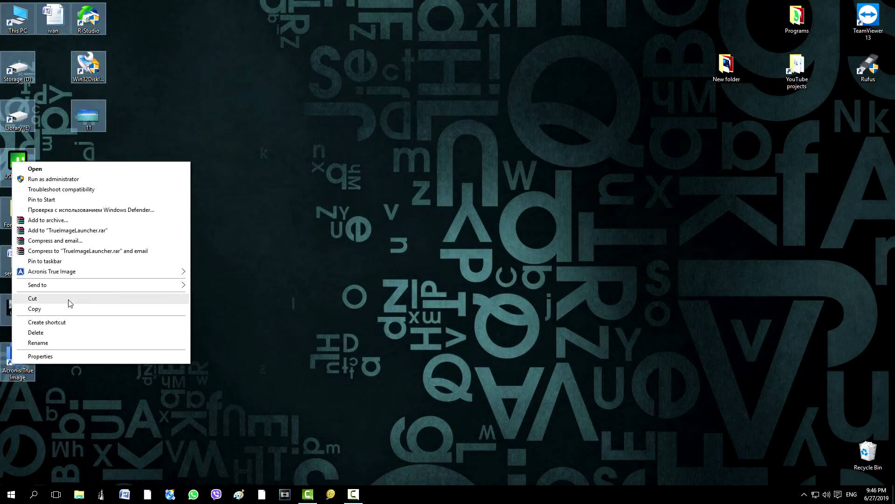
click(70, 333)
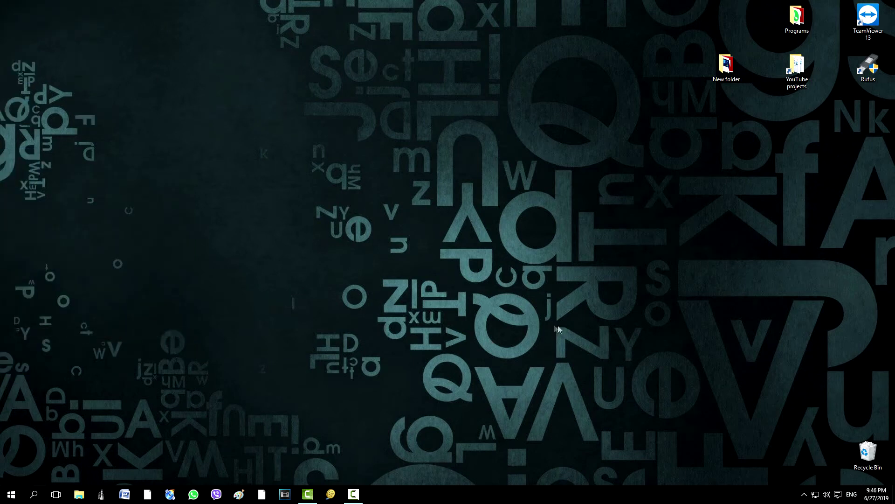
drag(687, 8, 893, 183)
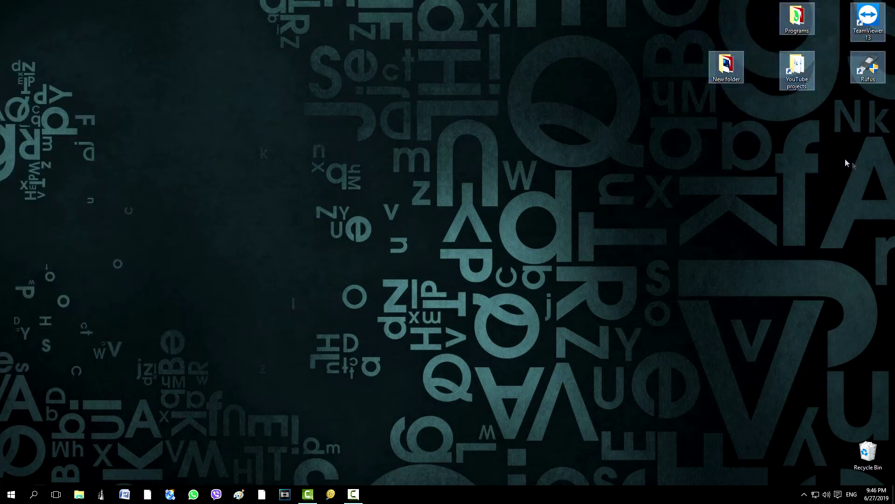
right_click(802, 90)
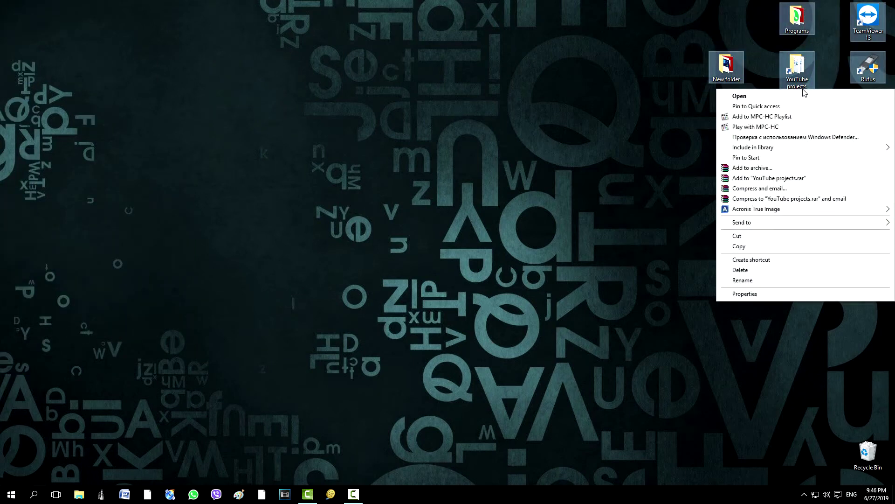
click(767, 271)
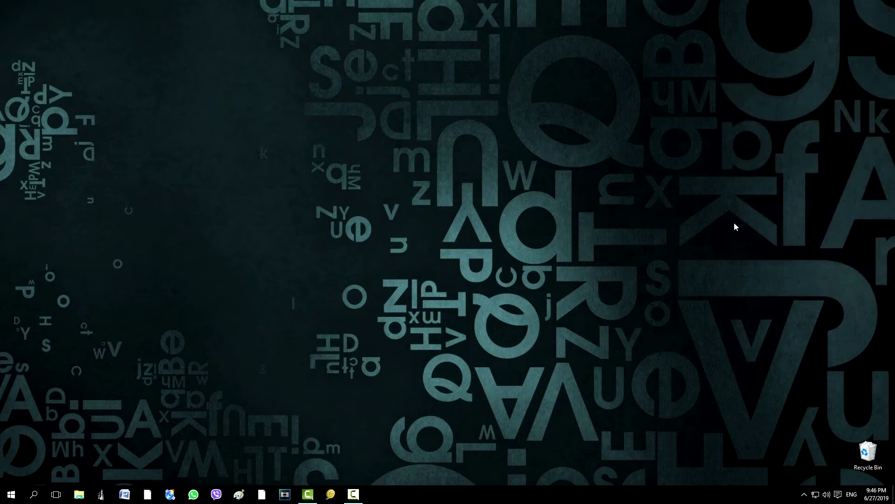
Empty the Recycle Bin, permanently deleting its 24 items, and close the window.
click(868, 459)
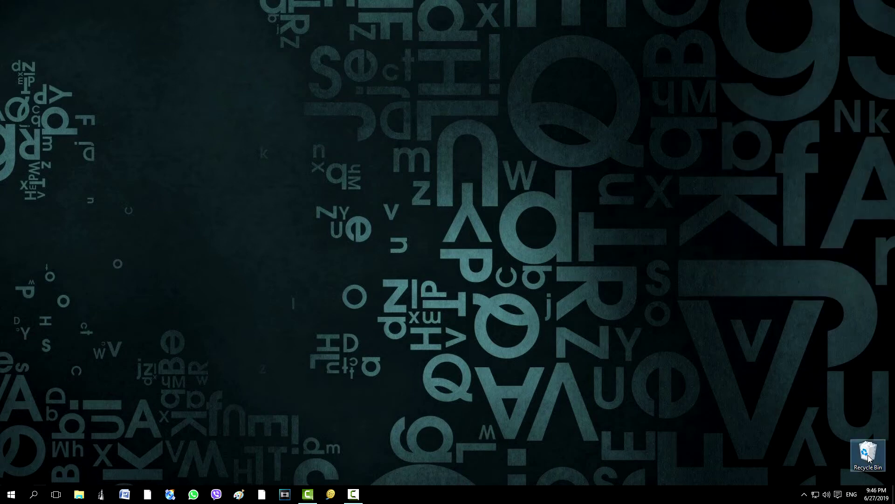
double_click(868, 460)
click(343, 43)
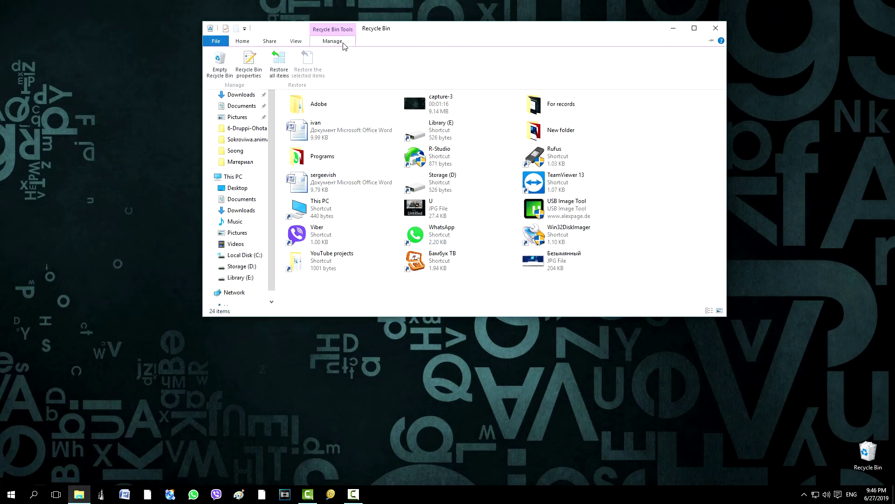
click(219, 63)
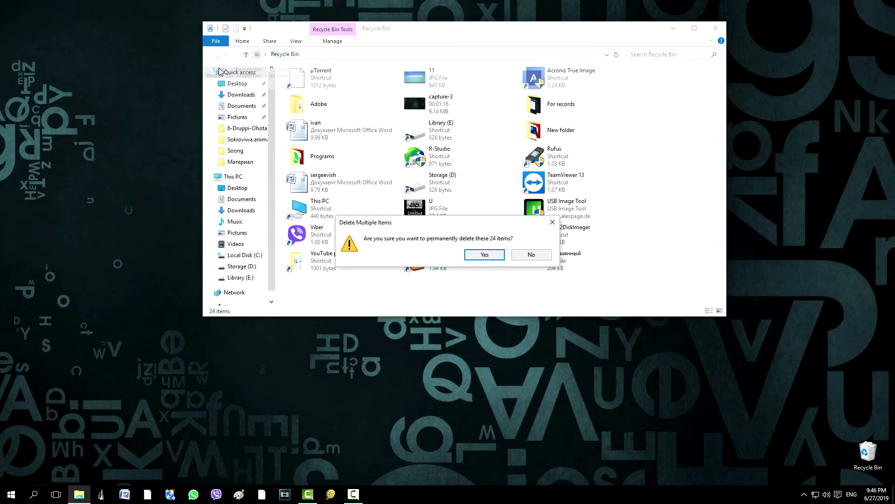
click(475, 258)
click(716, 29)
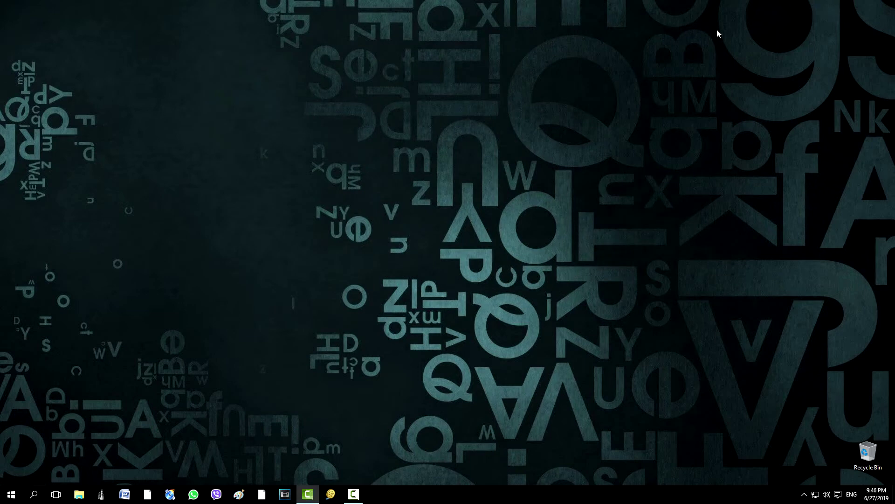
Set the desktop wallpaper to the Windows beach photo with rock arches.
right_click(470, 106)
click(517, 217)
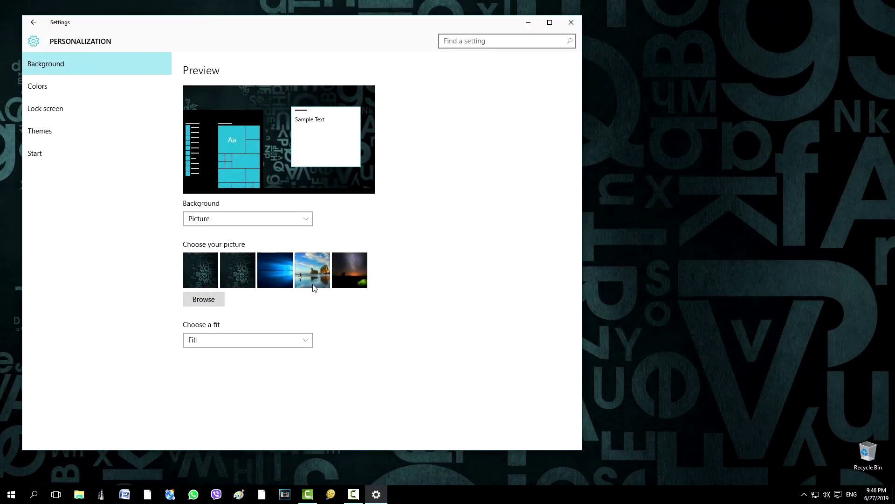
click(313, 286)
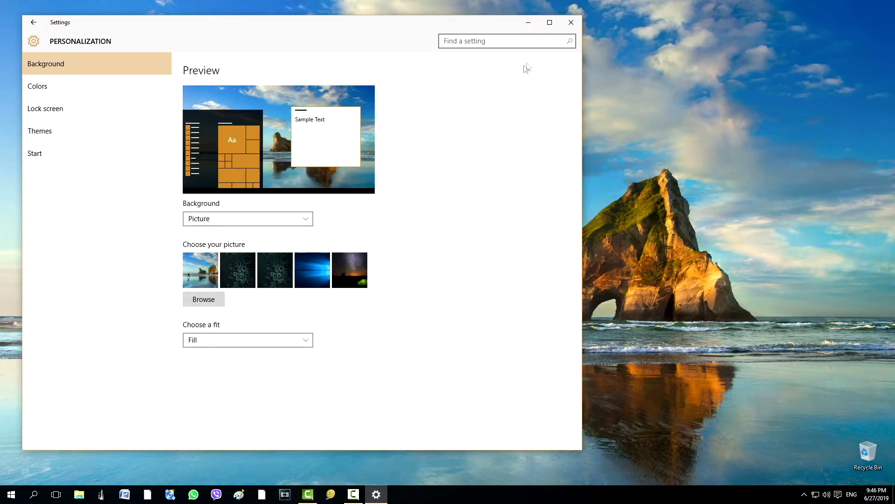
click(572, 23)
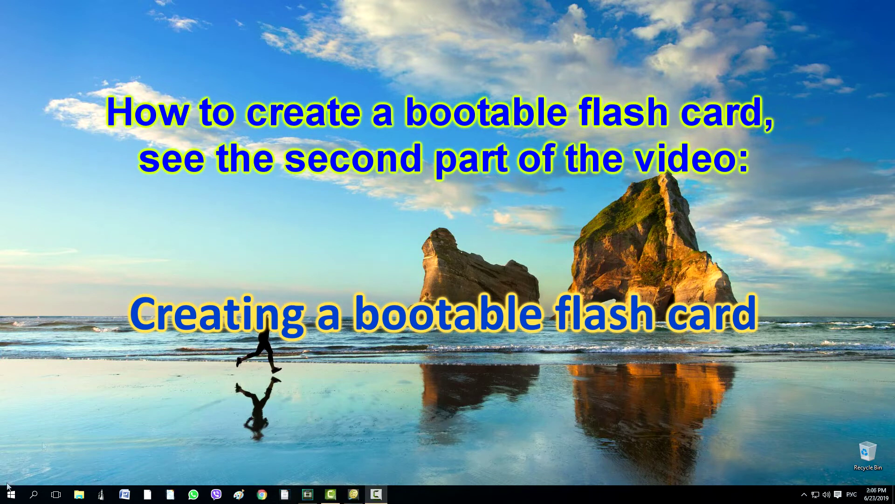
Restart Windows and choose option 1 to boot into Acronis True Image (64-bit).
right_click(21, 491)
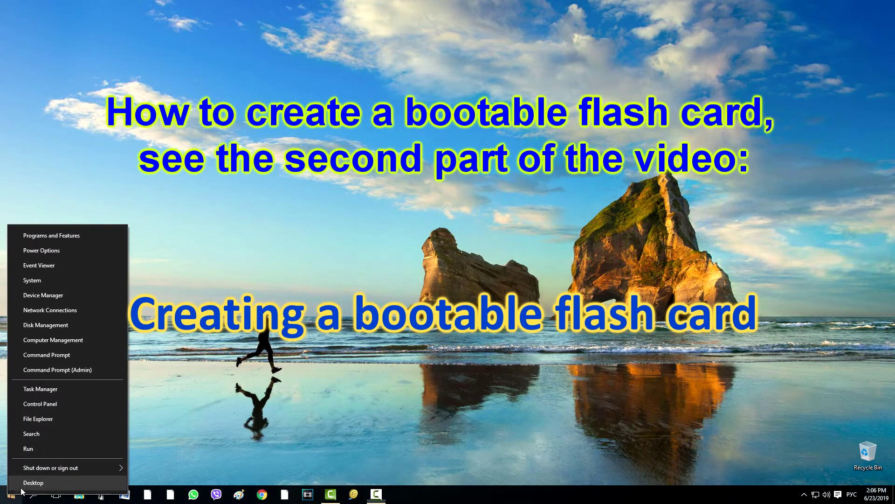
mouse_move(94, 468)
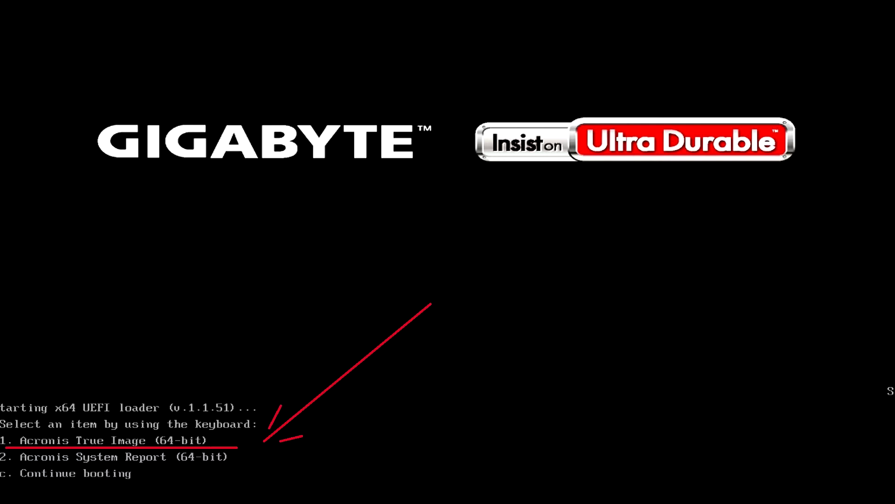
key(1)
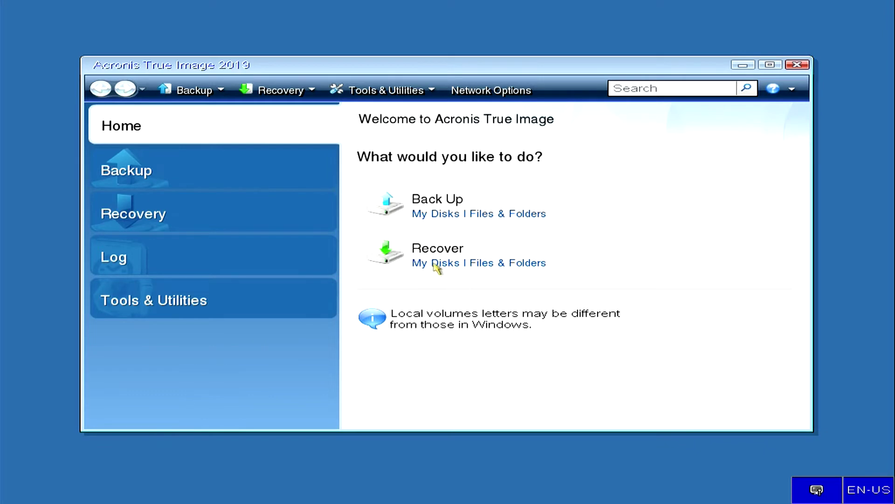
Start Recover > My Disks and choose E:\Disk Images\111_full_b1_s1_v1.tib as the backup.
click(438, 268)
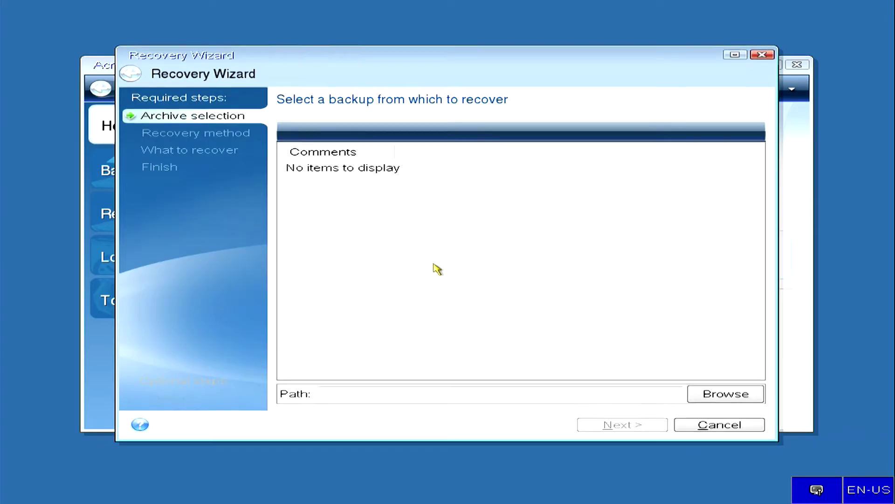
click(724, 398)
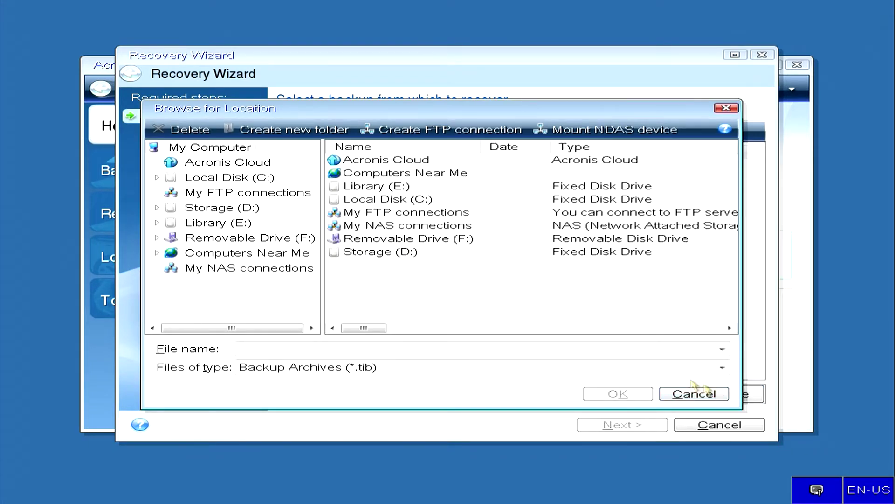
double_click(345, 186)
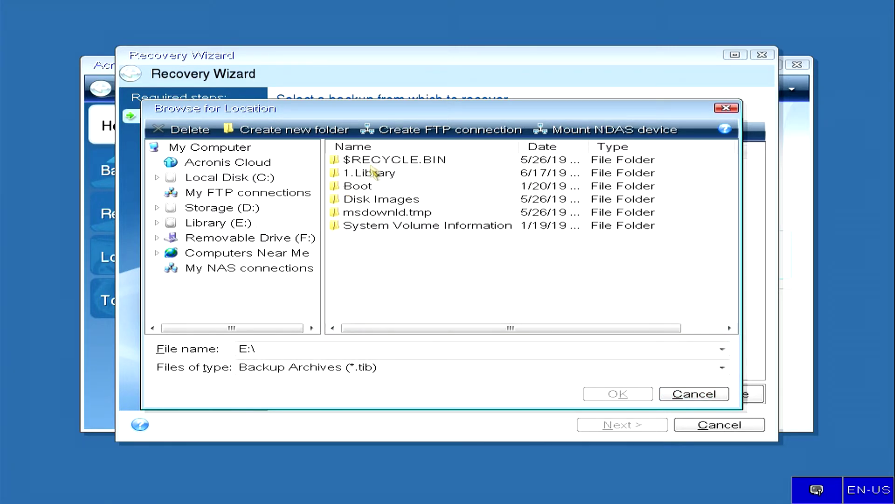
double_click(381, 198)
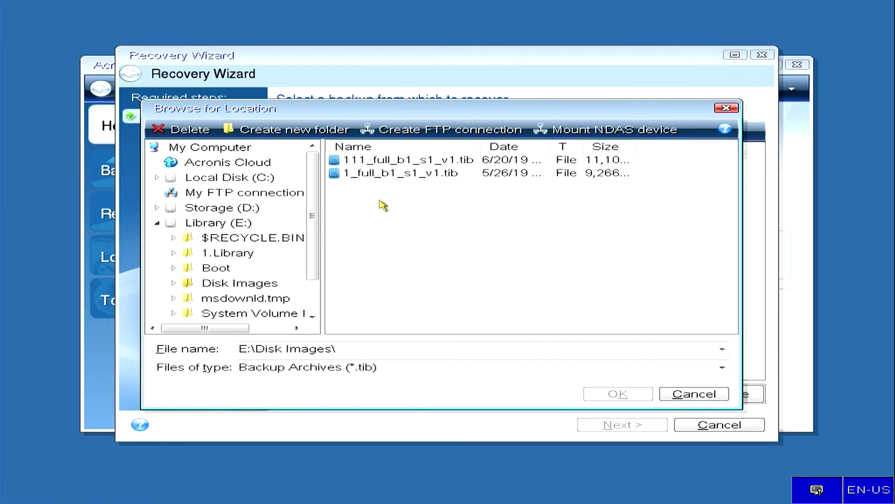
click(383, 162)
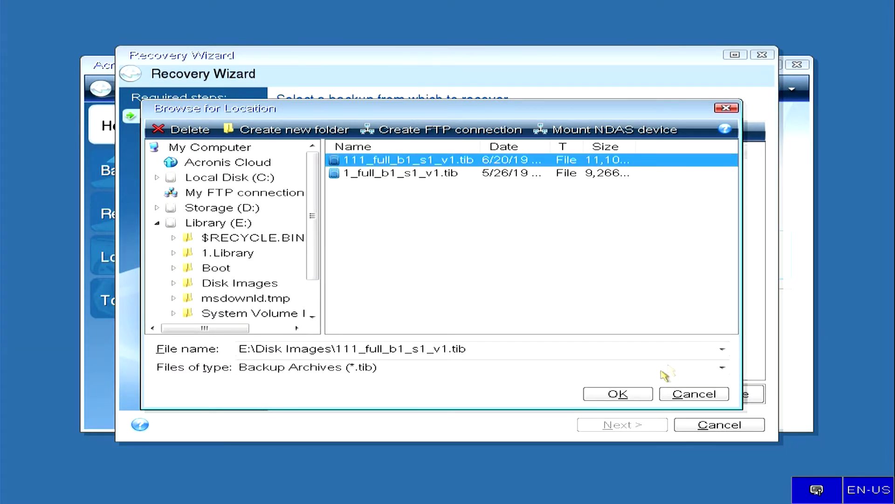
click(627, 404)
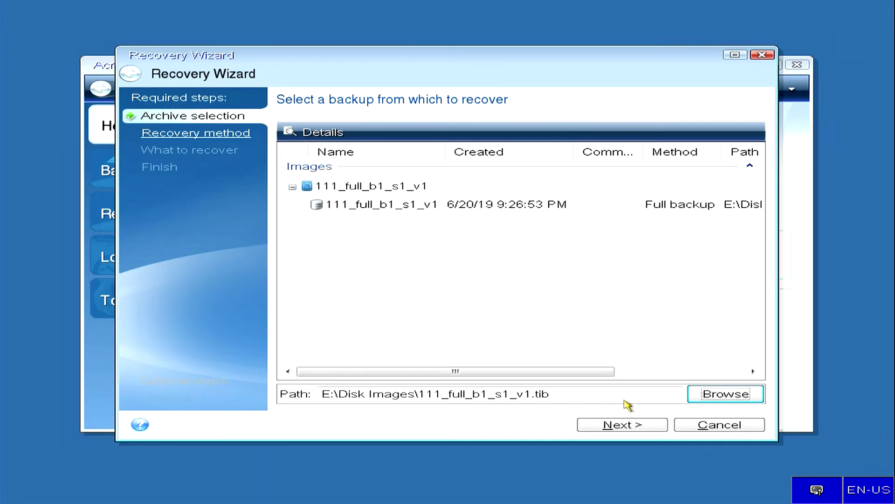
Continue with the 111_full_b1_s1_v1 archive, keep whole-disk recovery, and tick all of Disk 1.
click(391, 187)
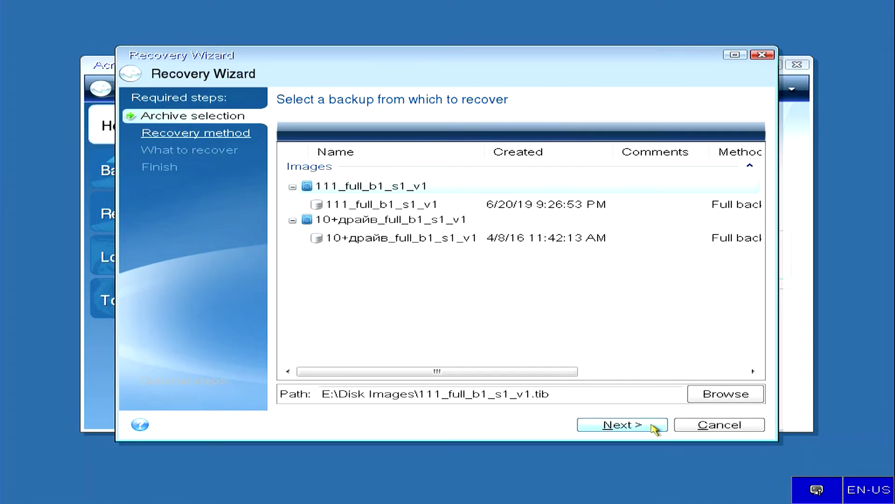
click(655, 428)
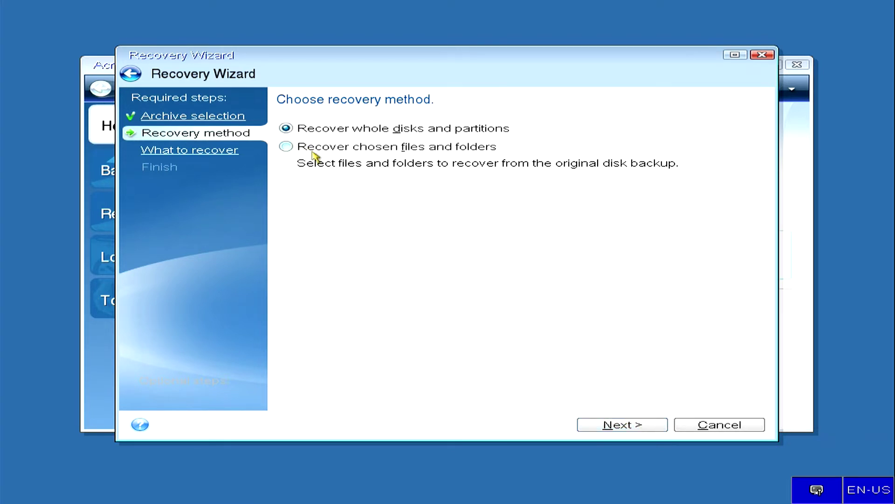
click(637, 425)
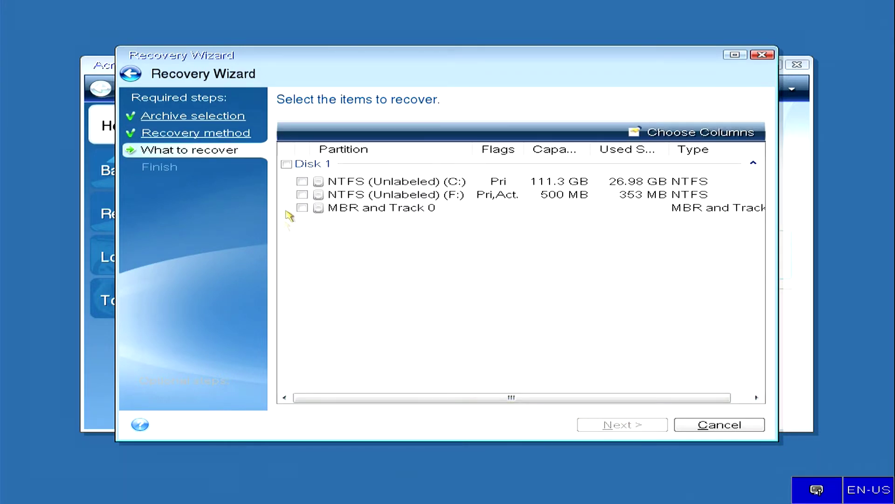
click(286, 164)
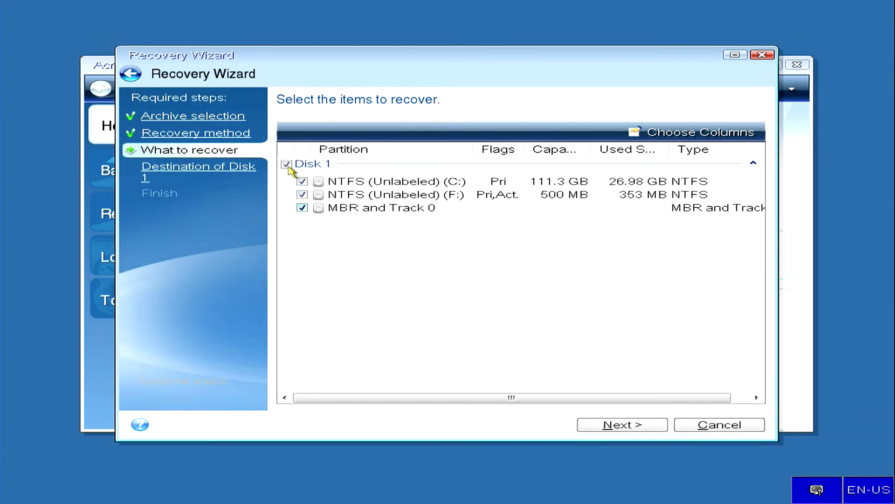
click(643, 432)
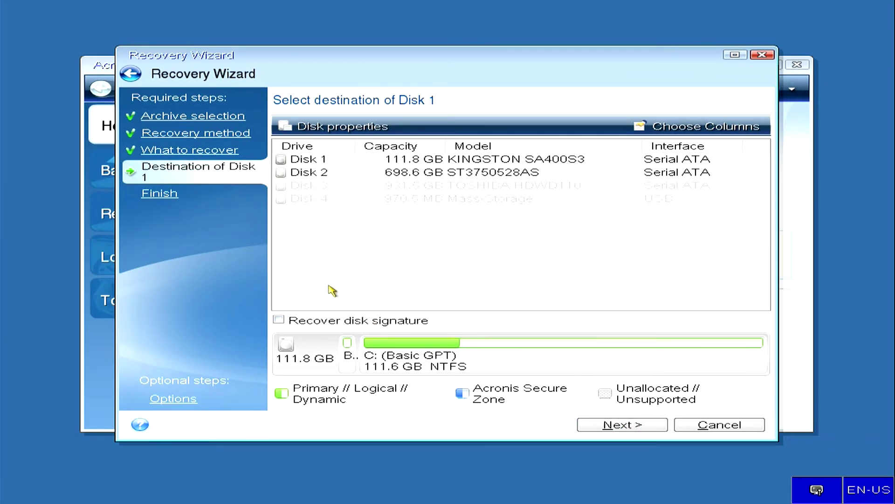
Target Disk 1 with its disk signature recovered and accept erasing its existing partitions.
click(284, 160)
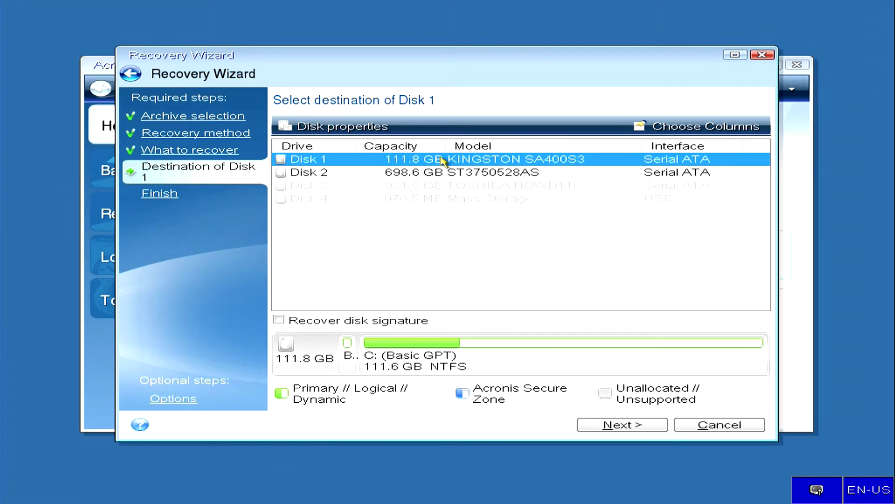
click(279, 320)
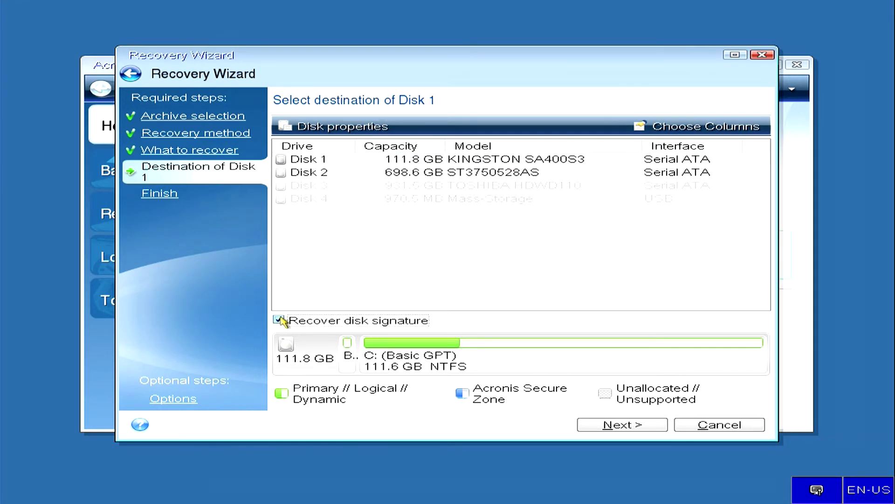
click(640, 427)
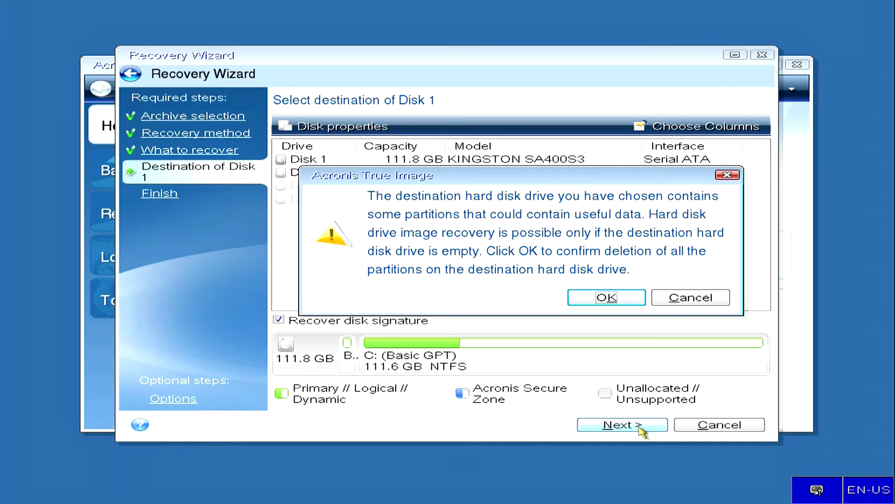
click(606, 297)
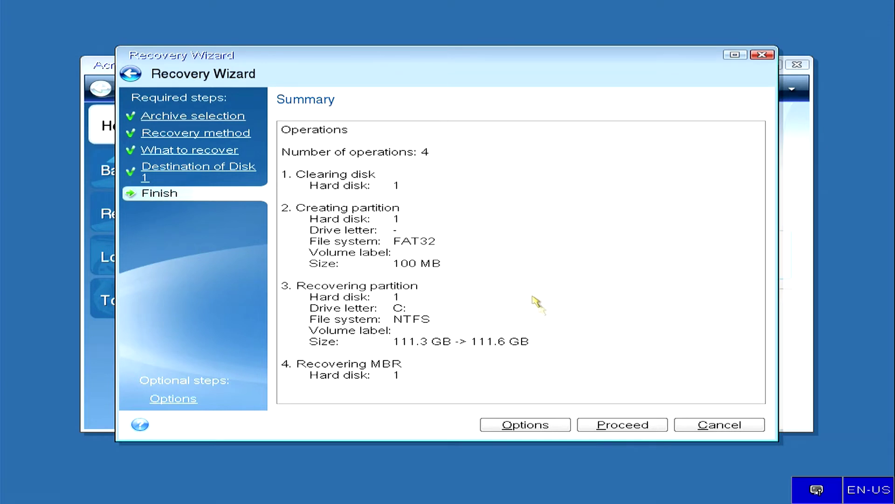
Start the C drive recovery and have the computer restart automatically when it finishes.
click(636, 427)
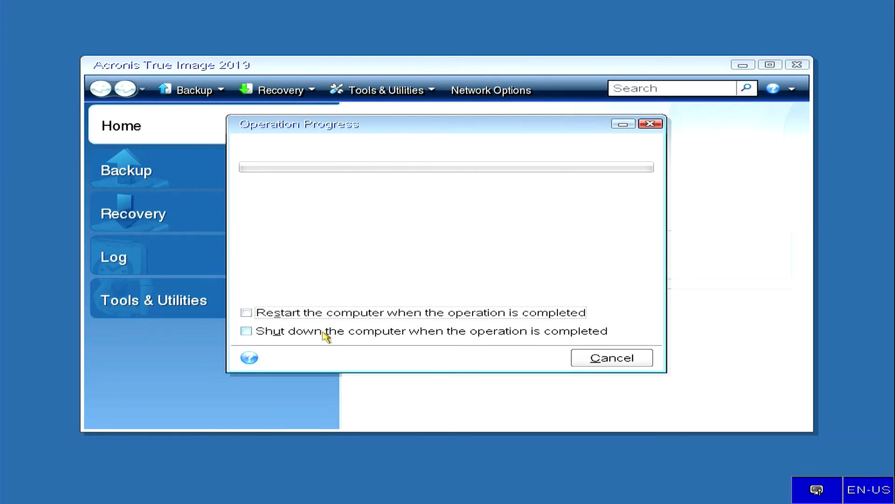
click(246, 313)
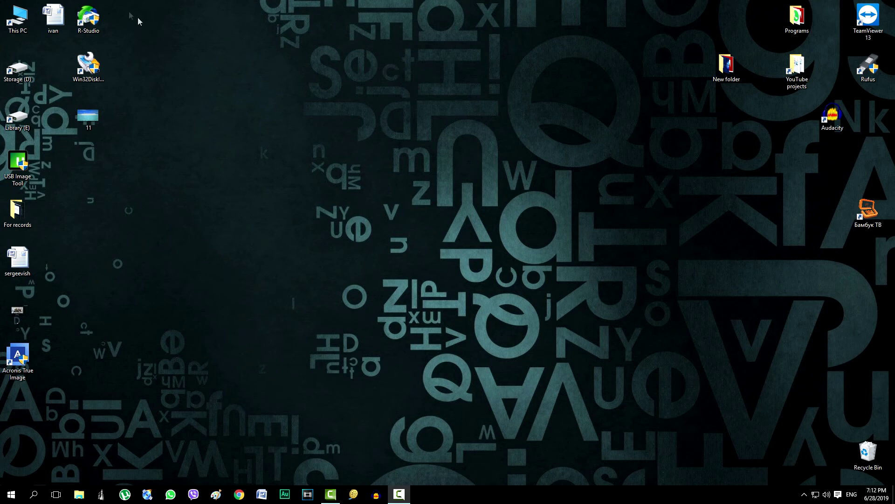
drag(122, 3, 9, 410)
click(170, 348)
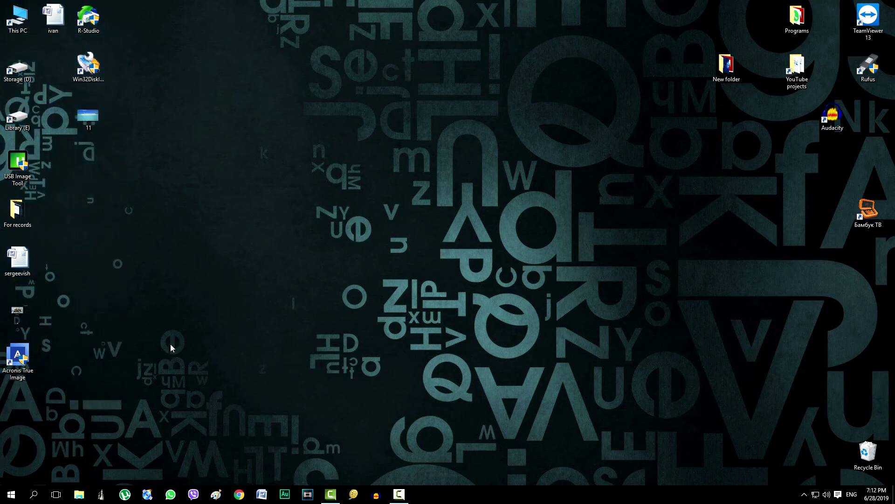
drag(716, 40, 894, 233)
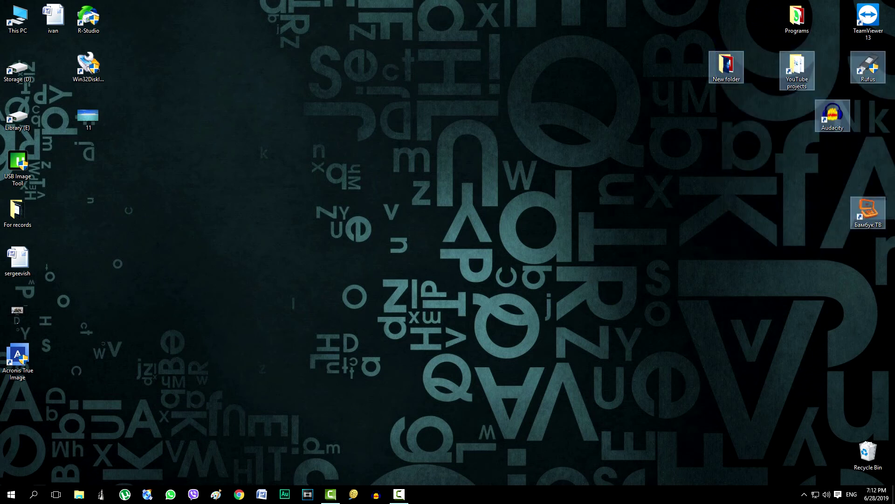
click(797, 264)
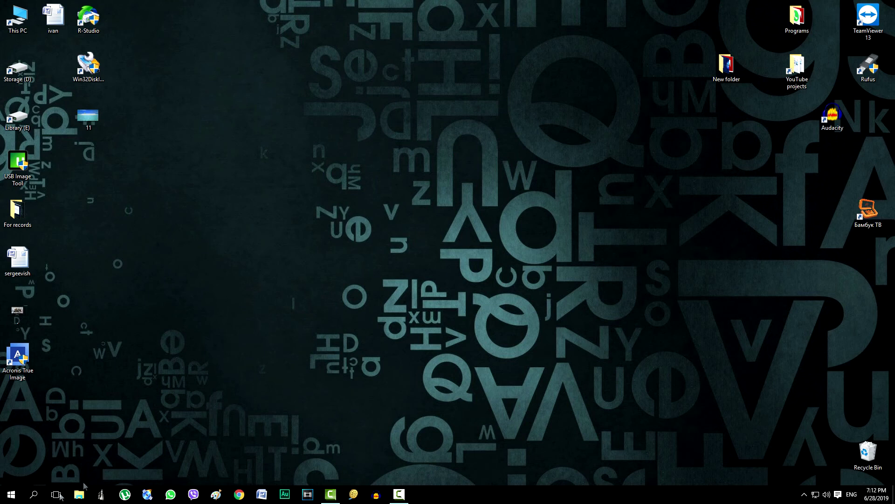
right_click(12, 495)
click(42, 408)
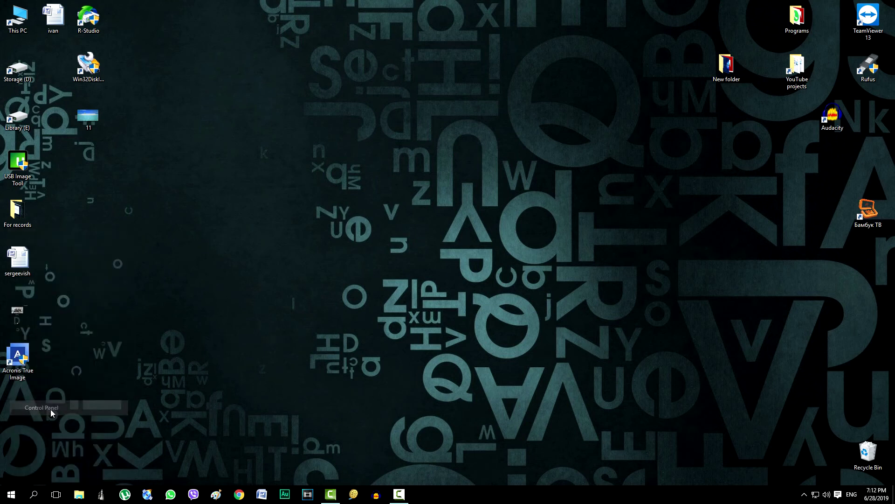
click(295, 248)
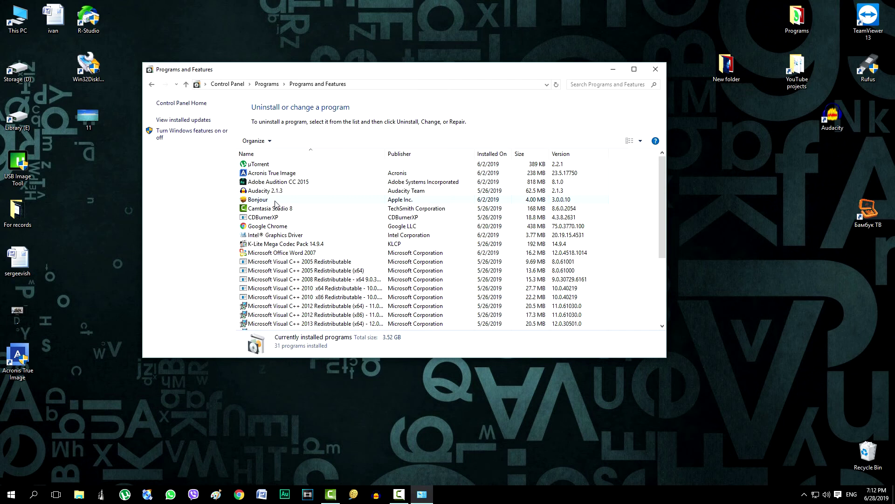
click(259, 167)
click(266, 184)
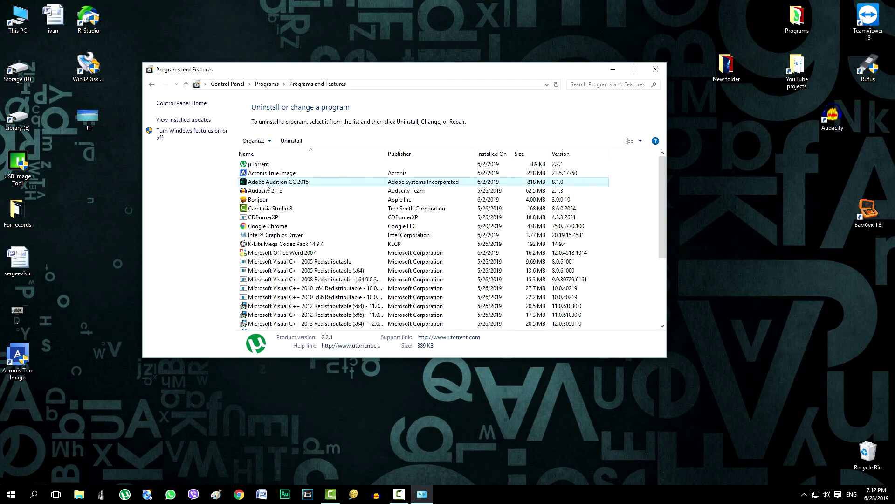
click(267, 192)
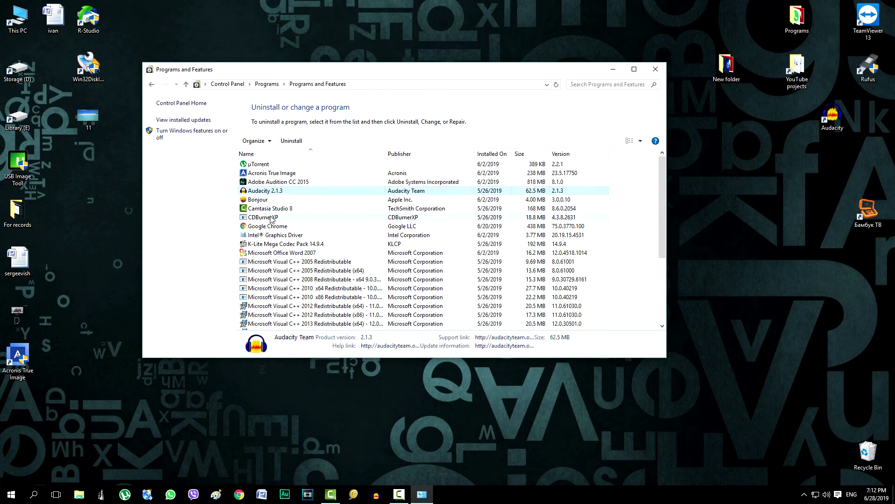
click(271, 218)
click(269, 228)
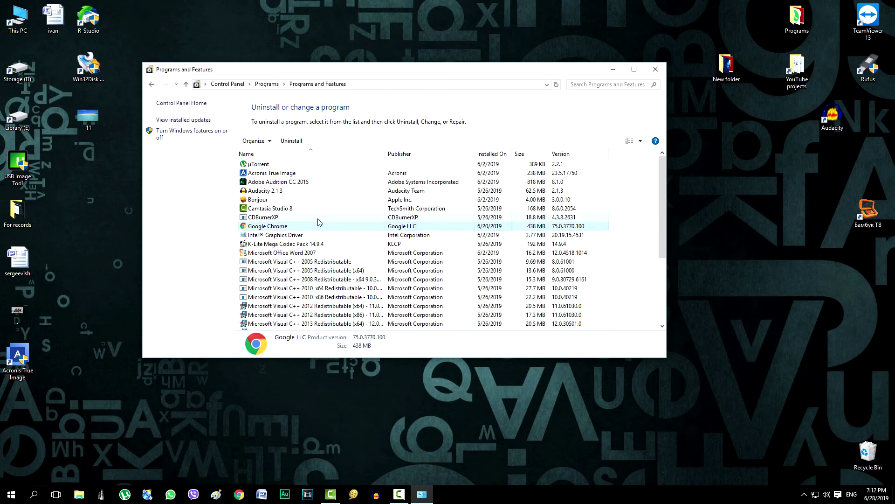
click(658, 71)
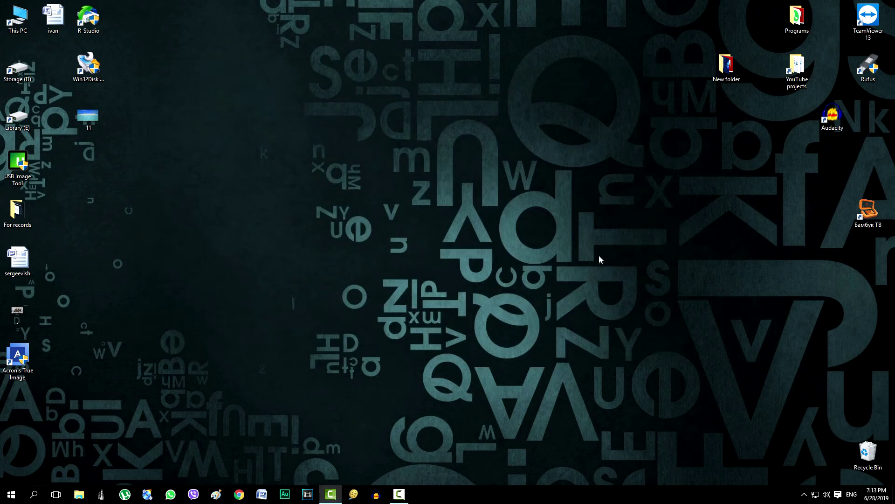